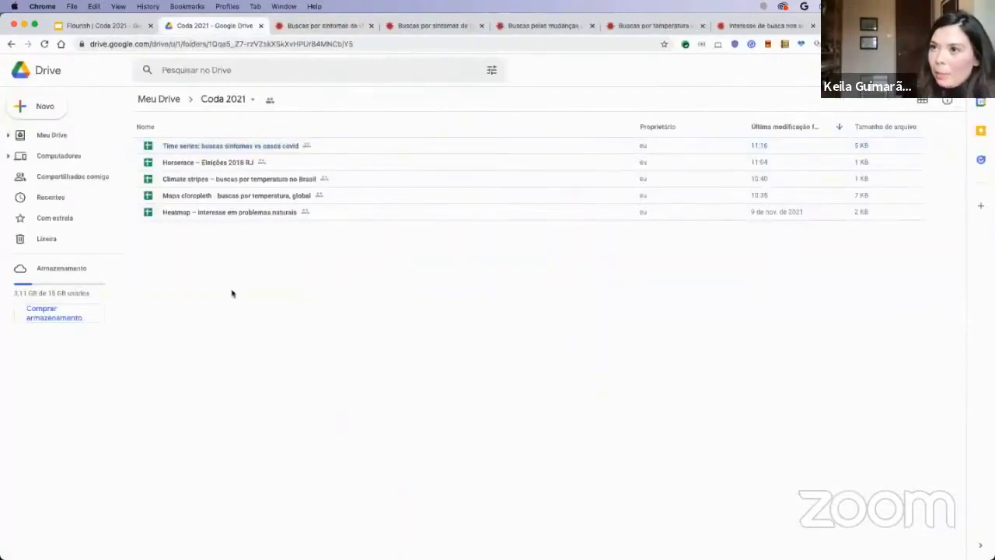
Step: Open the spreadsheet "Heatmap – interesse em problemas naturais" and widen the Tópico column to fit its text
click(200, 215)
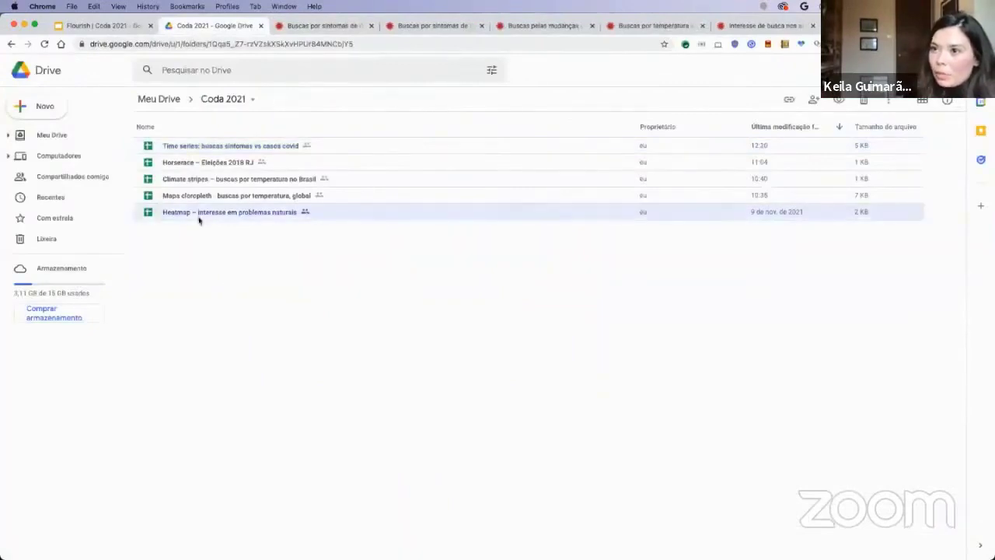
double_click(226, 213)
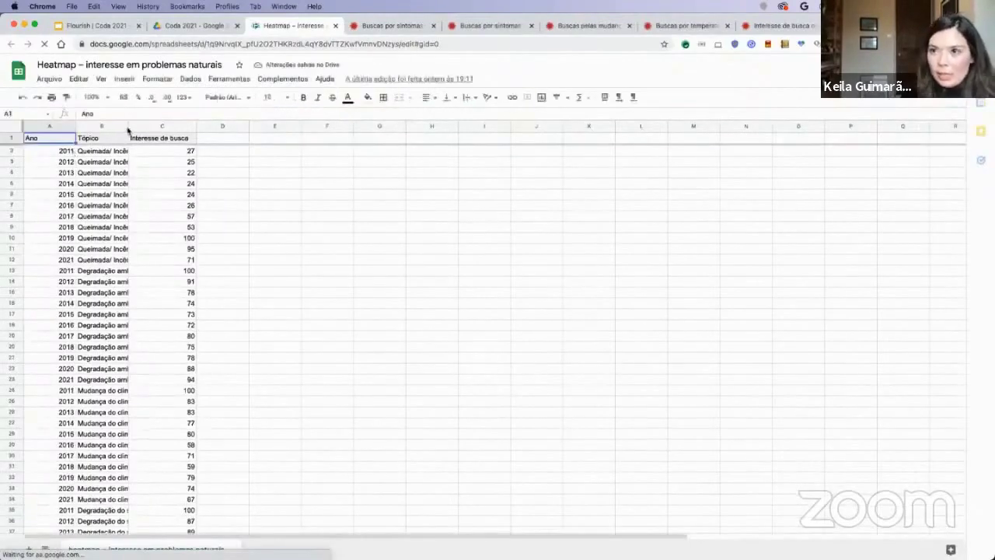
drag(128, 126, 187, 125)
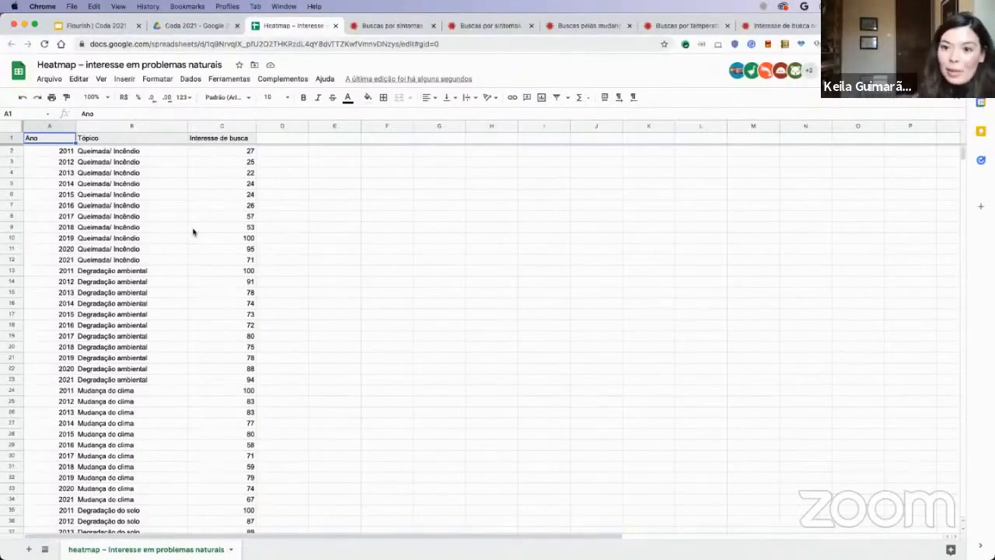
Step: Examine the listed topics, their years and their search interest values down the sheet
click(162, 217)
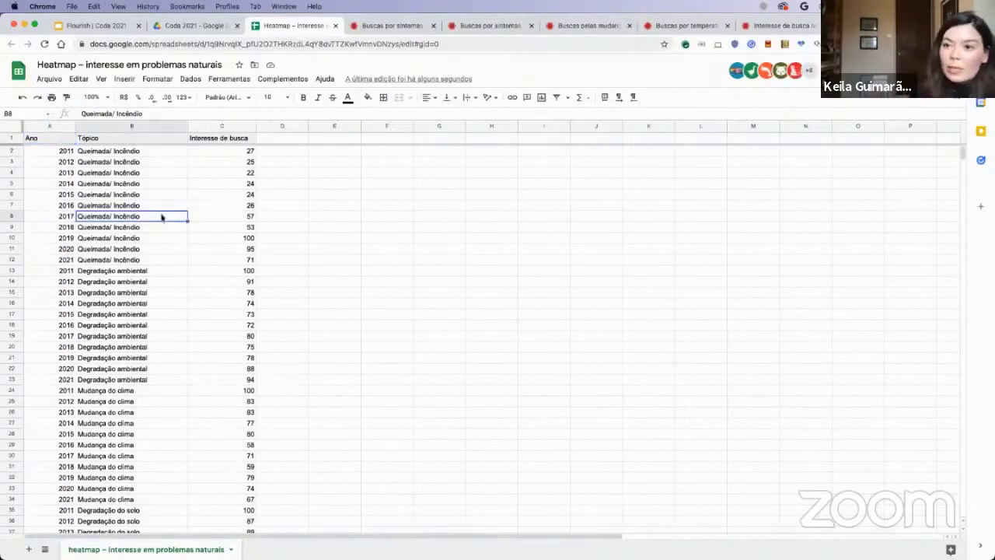
click(137, 304)
scroll(128, 342, down, 2)
click(118, 383)
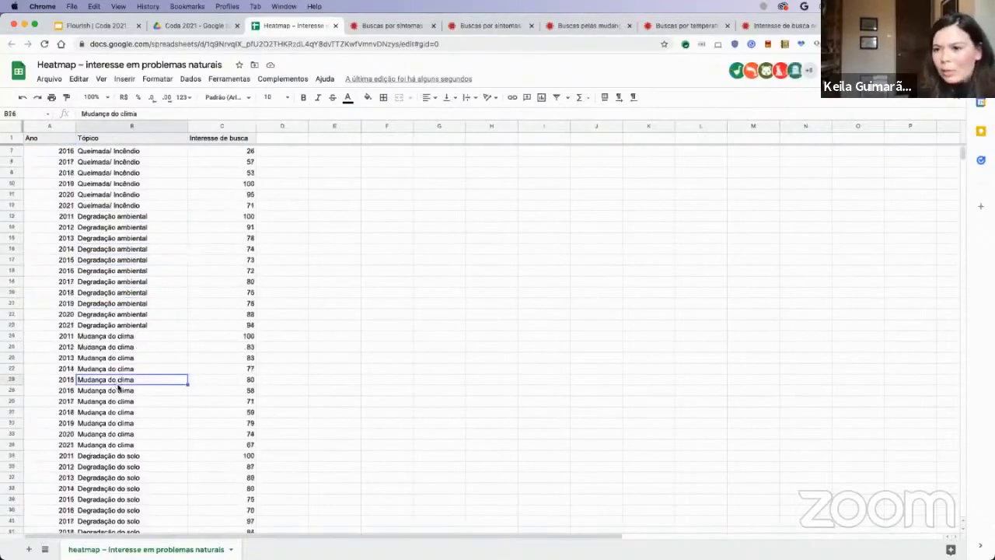
scroll(119, 387, down, 10)
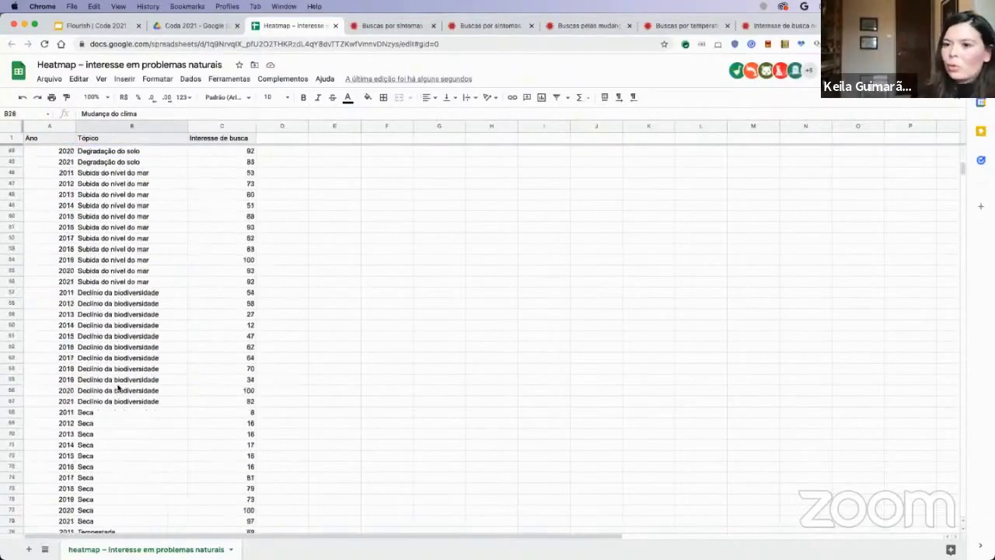
scroll(119, 387, down, 5)
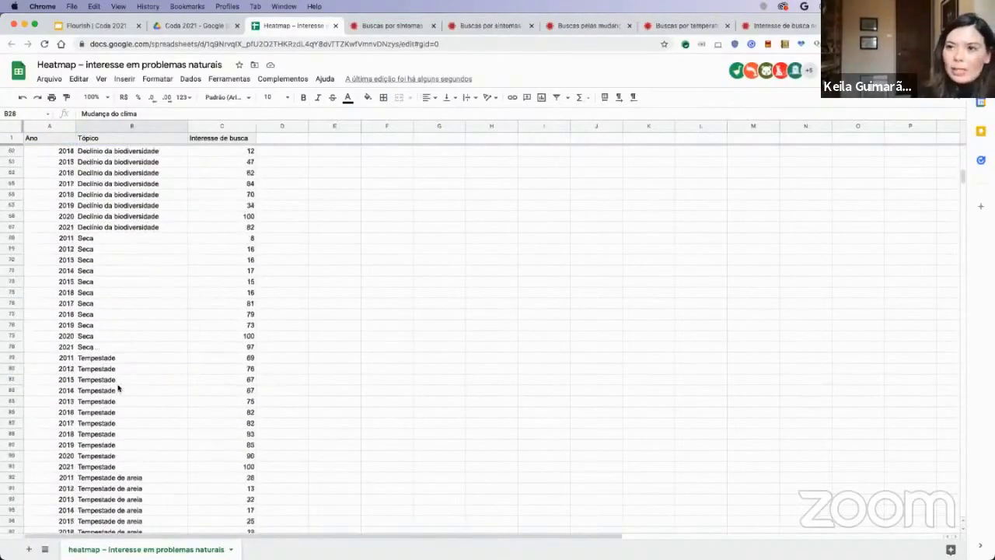
scroll(118, 387, up, 2)
scroll(118, 388, right, 1)
scroll(118, 387, left, 1)
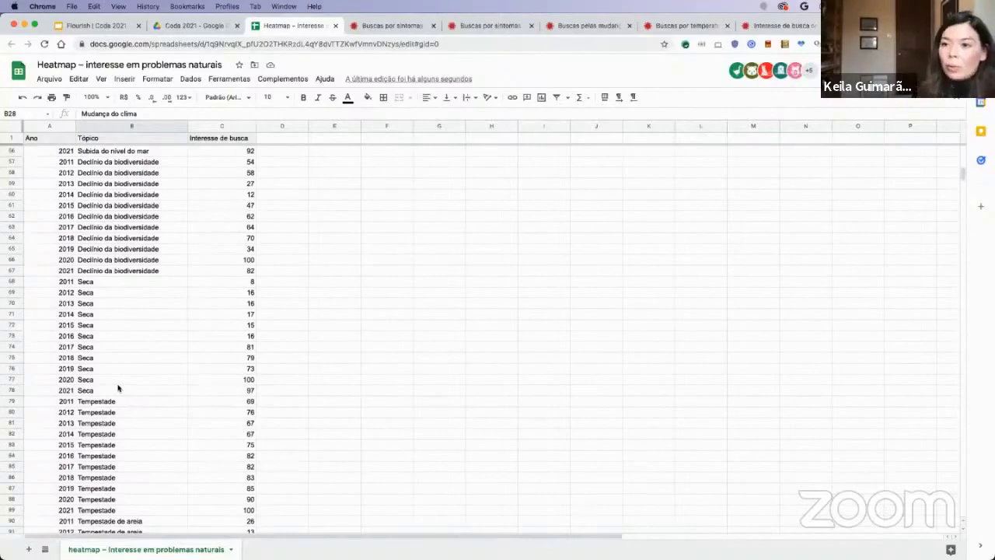
click(222, 261)
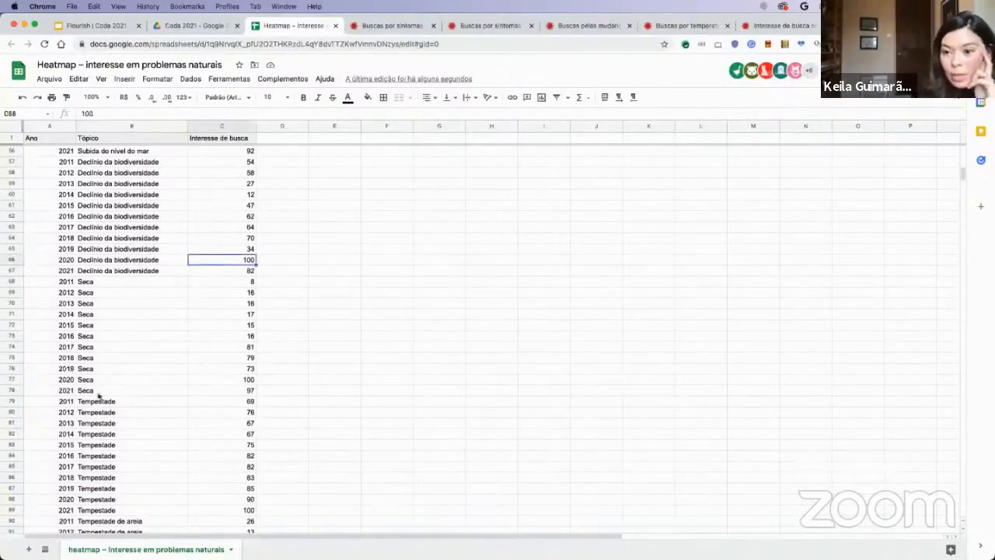
scroll(98, 396, down, 3)
click(103, 433)
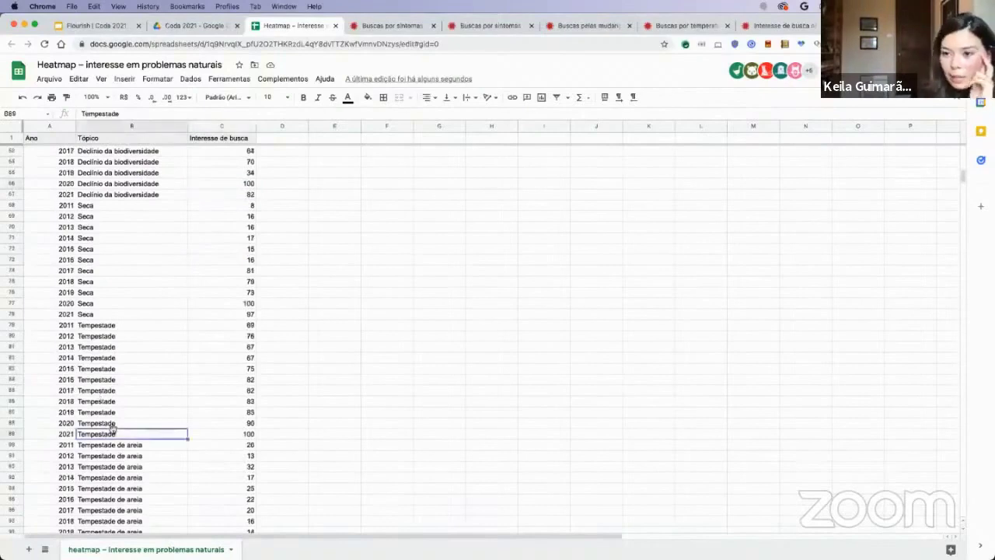
scroll(105, 466, down, 4)
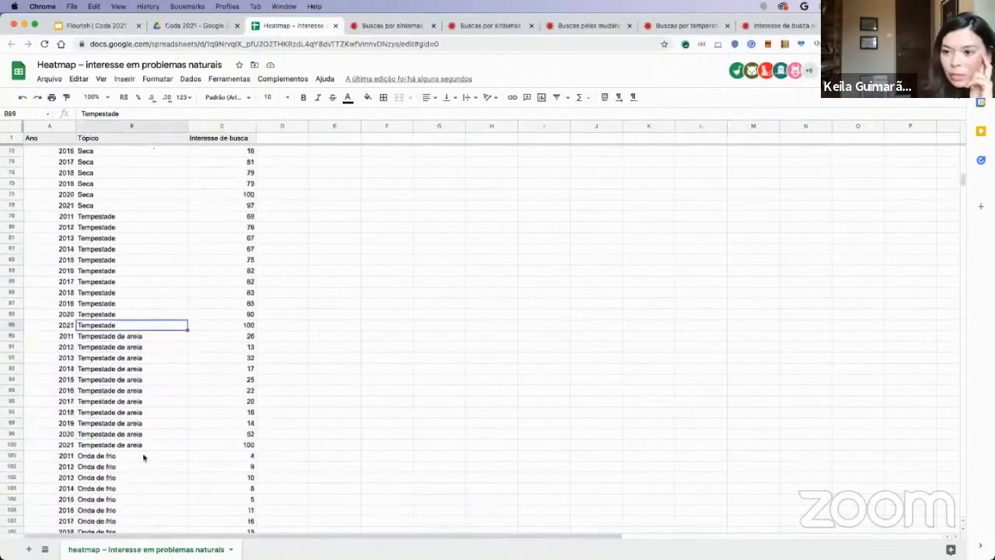
click(142, 454)
scroll(144, 498, down, 5)
scroll(143, 499, down, 6)
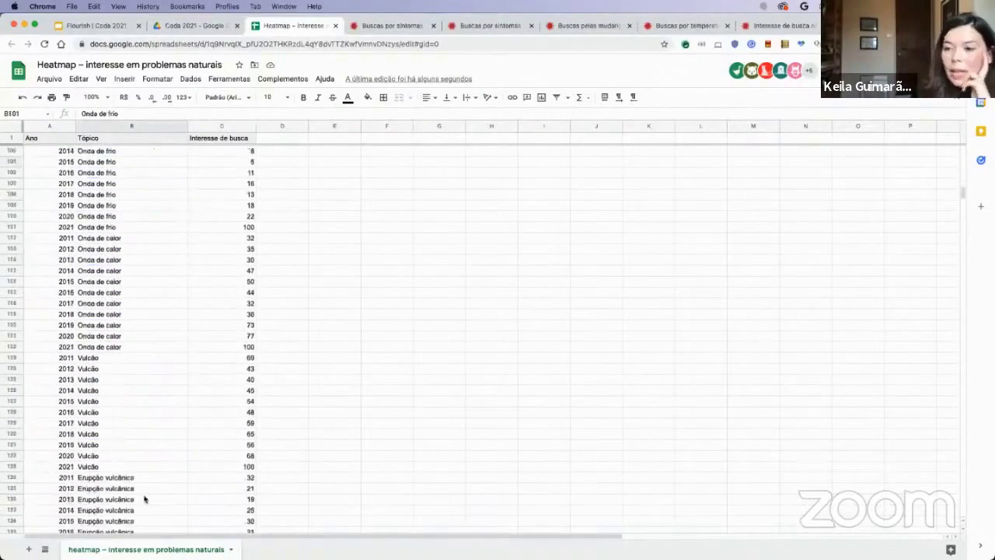
scroll(144, 498, down, 2)
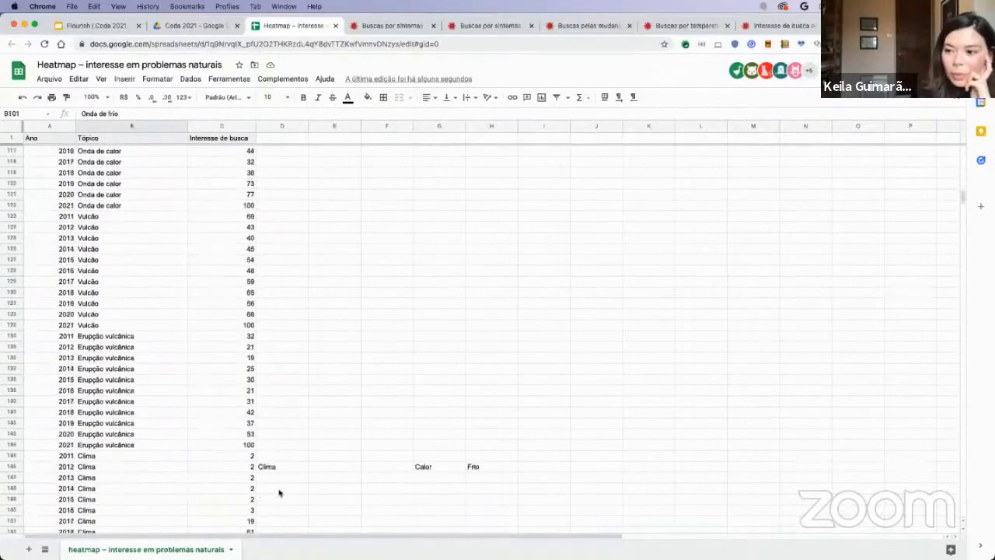
Step: Delete the stray labels Clima, Calor and Frio beside the data in cells D146:H146
click(280, 470)
shift+click(517, 466)
key(Delete)
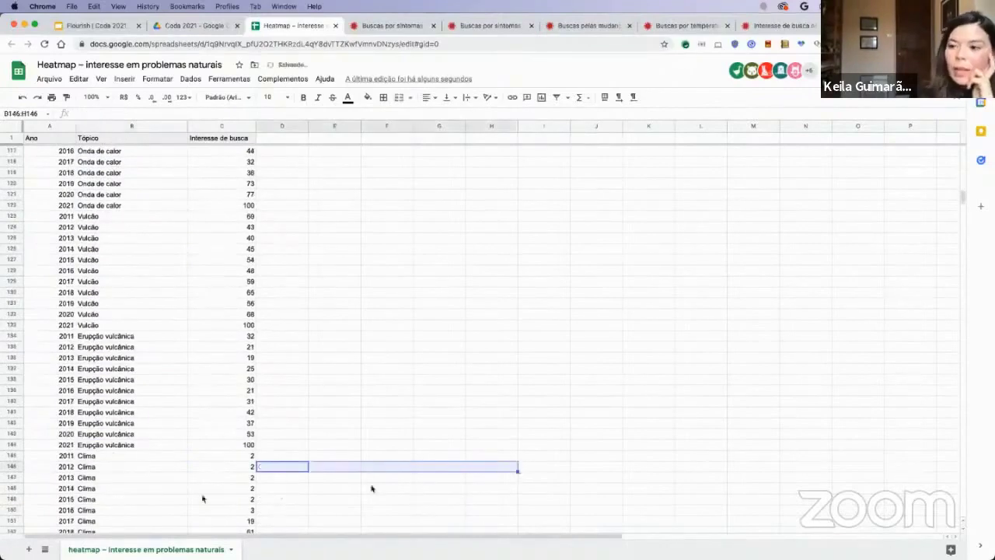
click(88, 477)
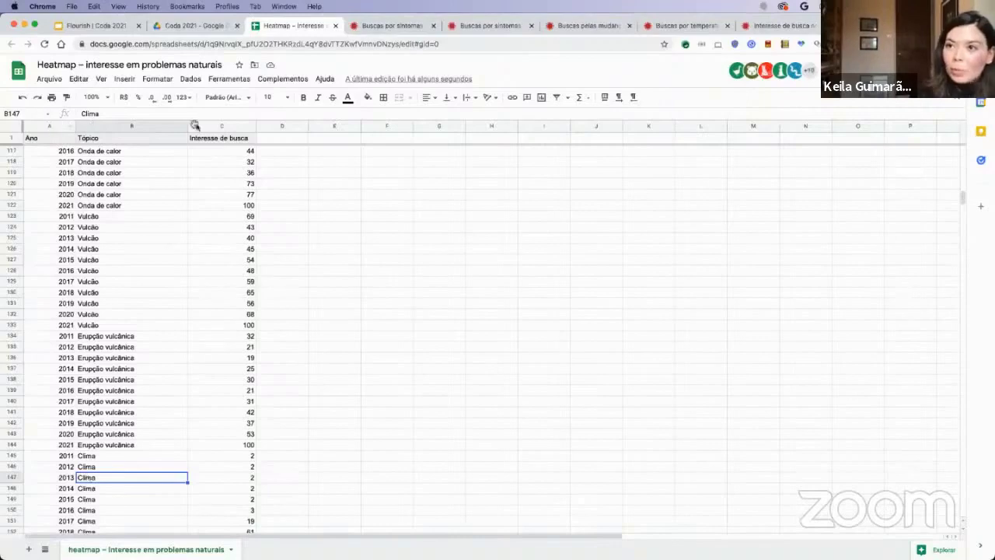
Step: Copy the full Ano, Tópico and Interesse de busca columns, A to C
drag(49, 126, 229, 126)
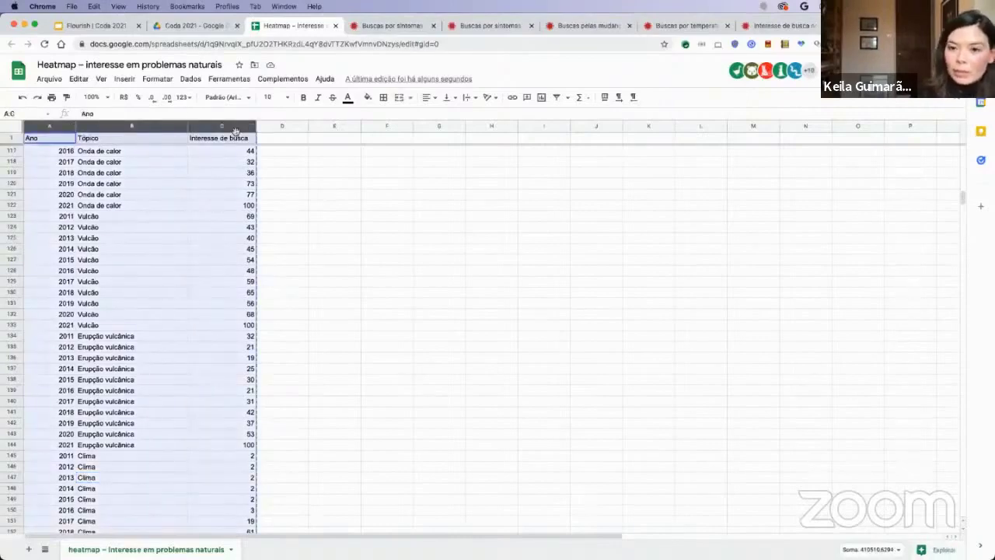
scroll(174, 305, up, 15)
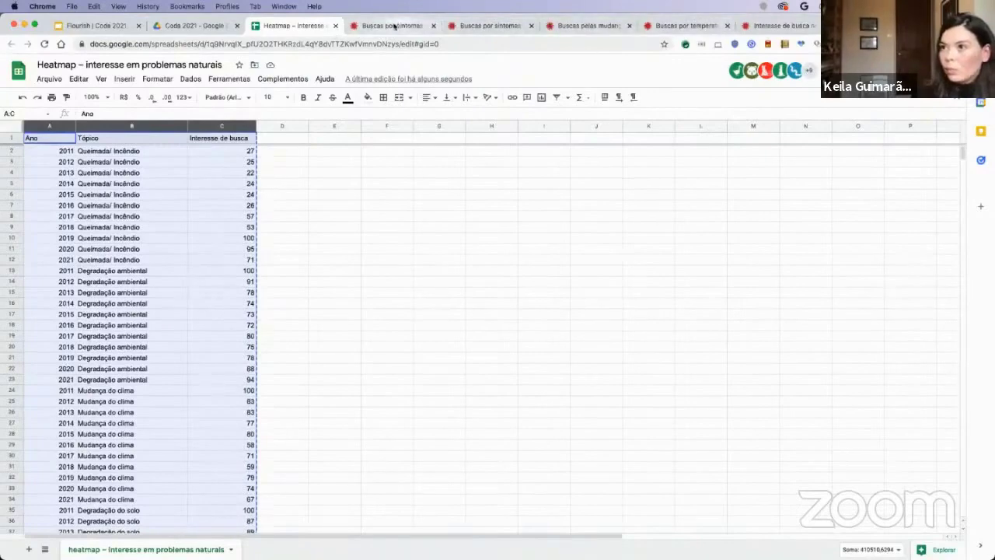
Step: Switch to Flourish and create a new visualisation from the Categorical heatmap template
click(395, 26)
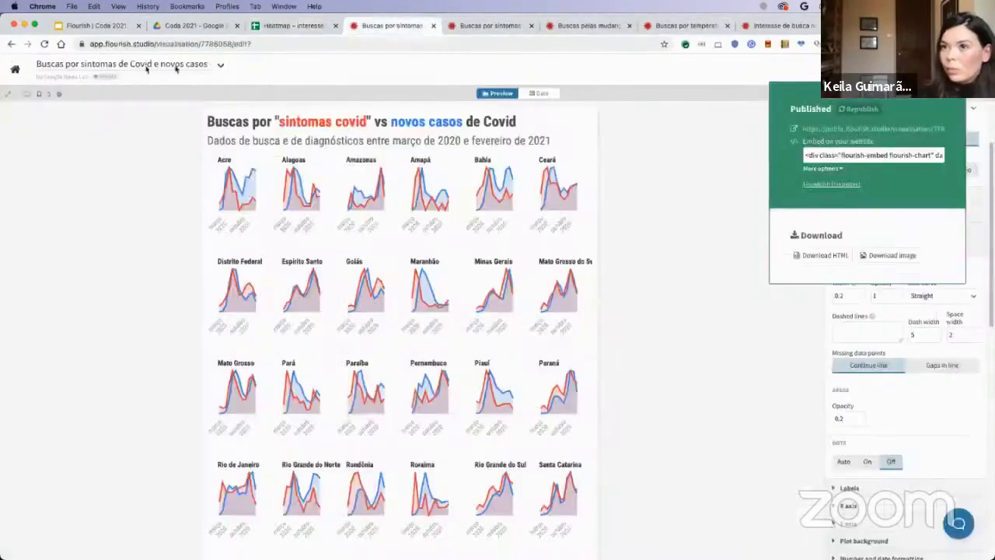
click(17, 73)
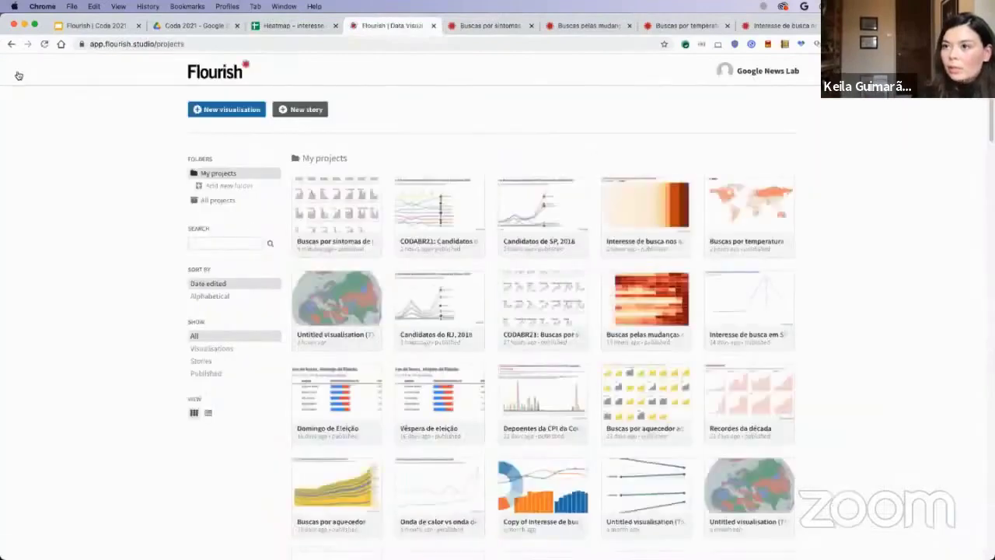
click(231, 110)
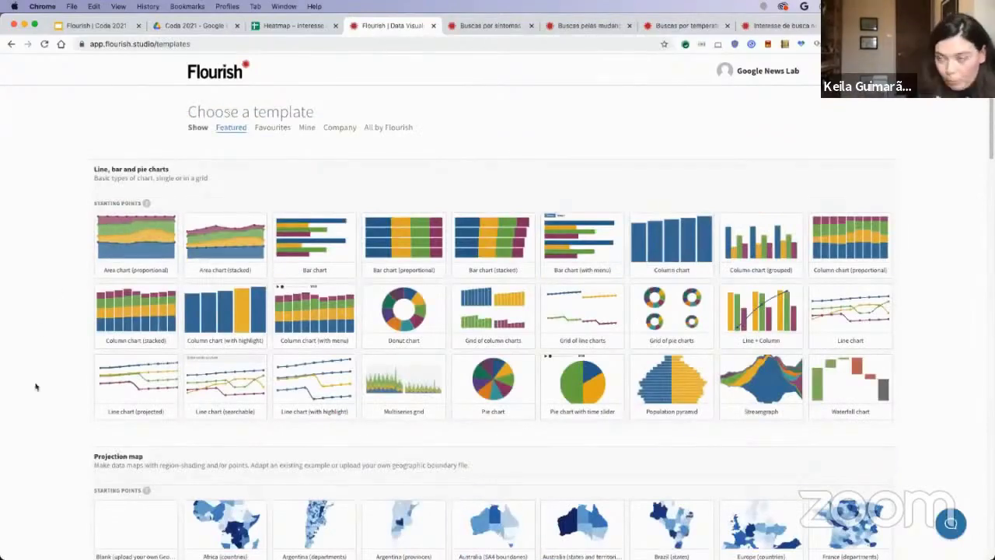
scroll(35, 386, down, 10)
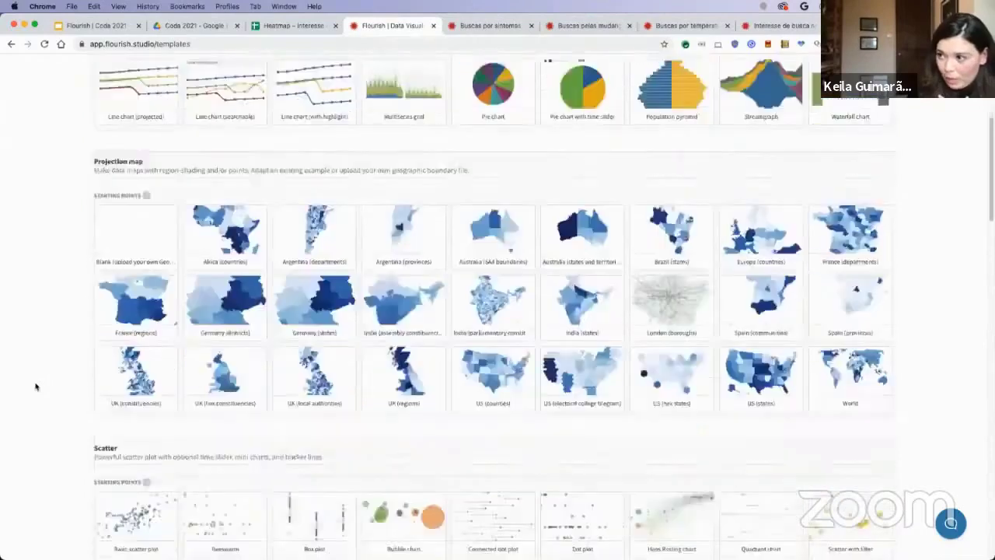
scroll(35, 387, down, 8)
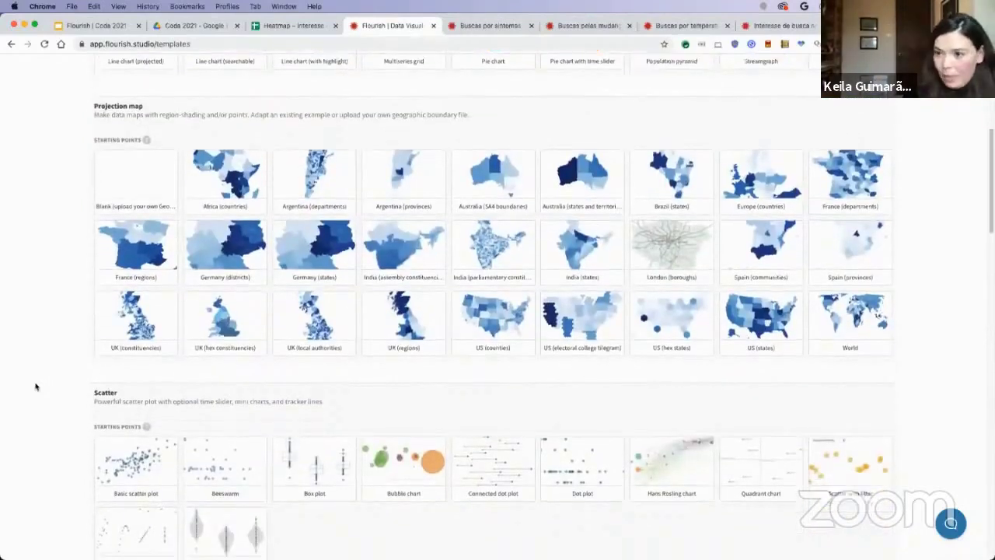
scroll(35, 387, down, 7)
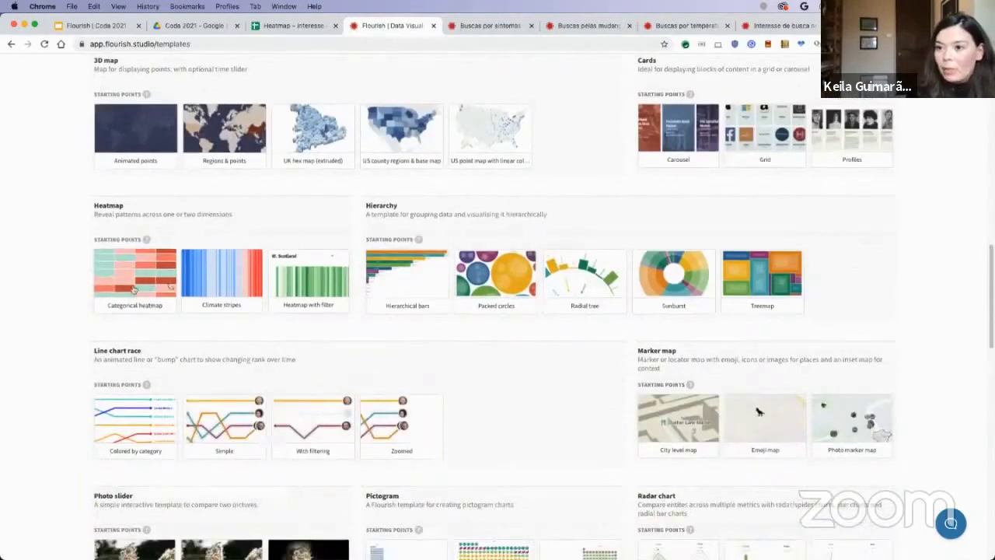
click(129, 289)
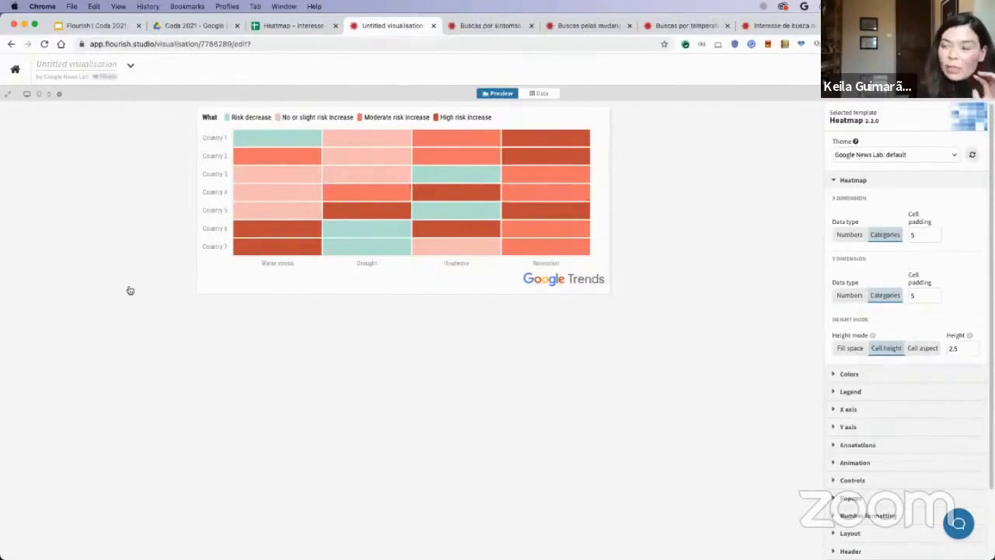
Step: Clear all the sample data from the heatmap's data table
click(552, 95)
click(499, 277)
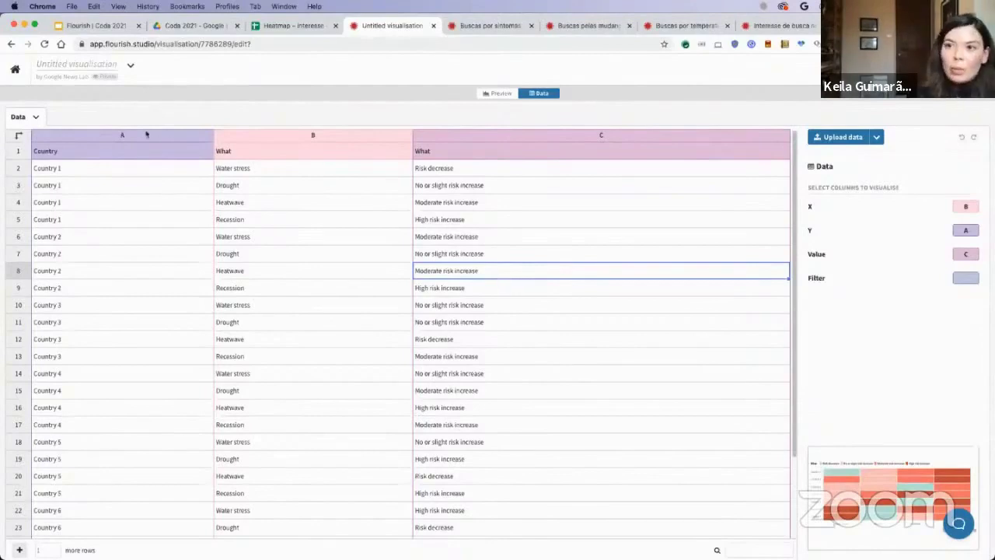
drag(148, 136, 467, 147)
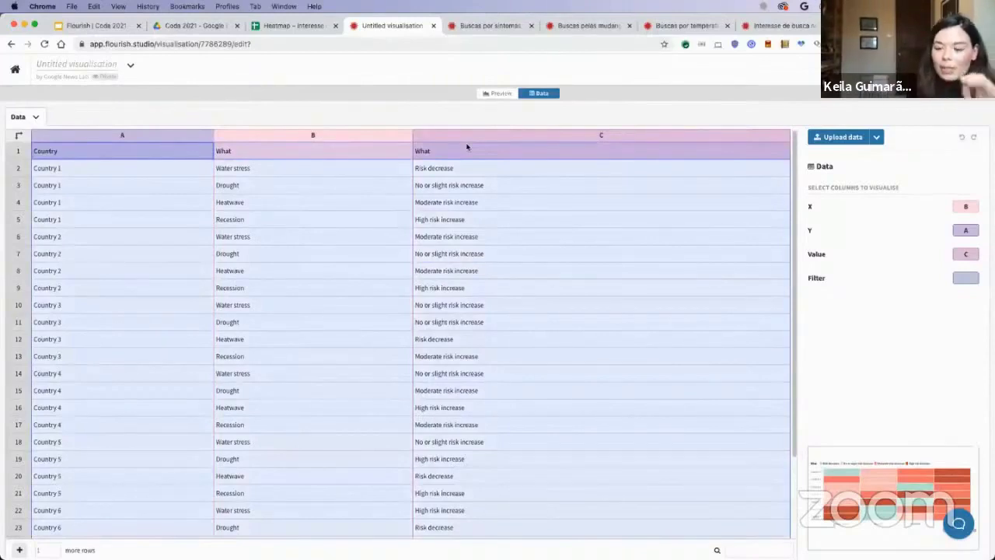
key(super+Down)
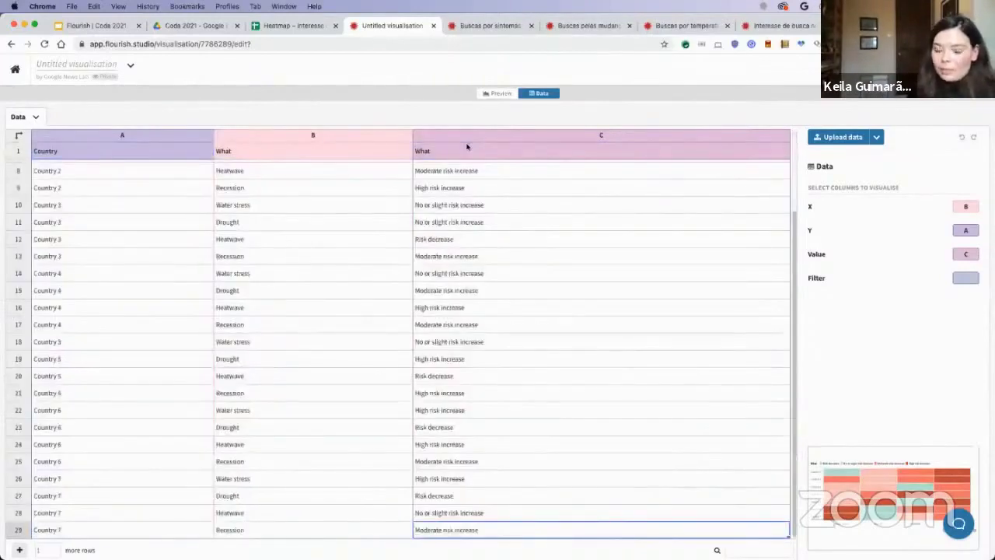
key(super+a)
key(BackSpace)
Step: Paste the copied spreadsheet data into the empty table, starting at cell A1
click(209, 252)
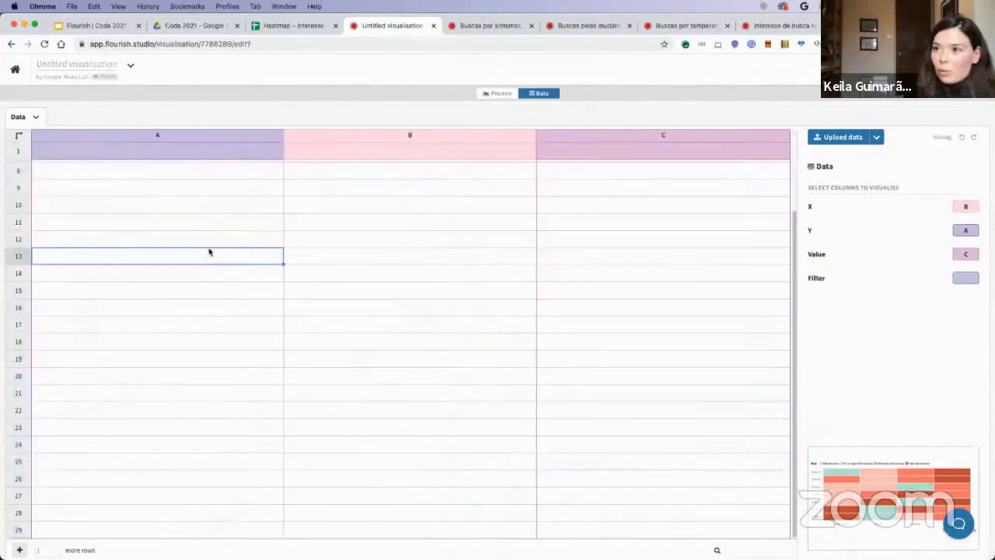
key(Up)
key(Up)
key(Up)
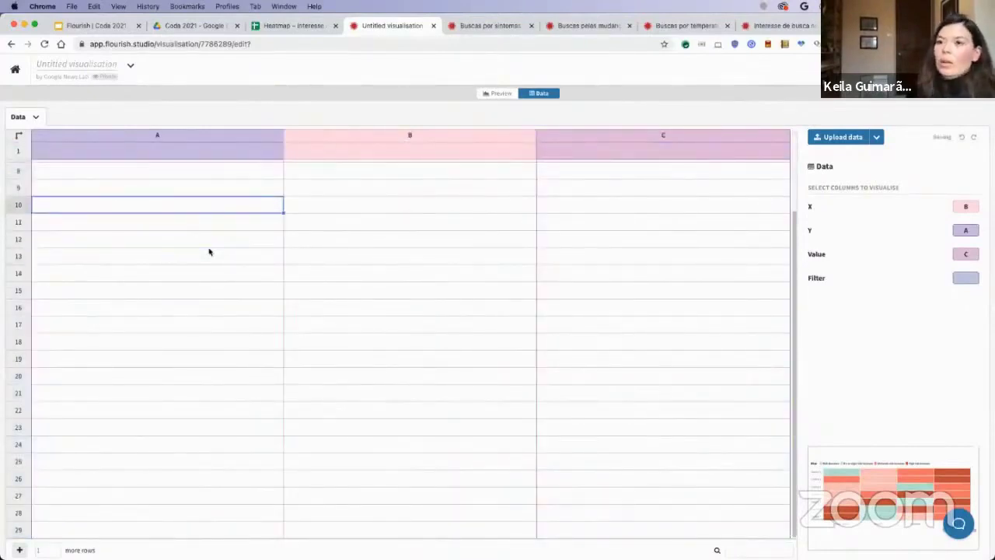
key(Up)
key(Up)
key(Up)
key(Up)
key(Up)
key(Up)
key(Up)
key(Up)
key(Up)
key(Up)
key(Up)
key(Up)
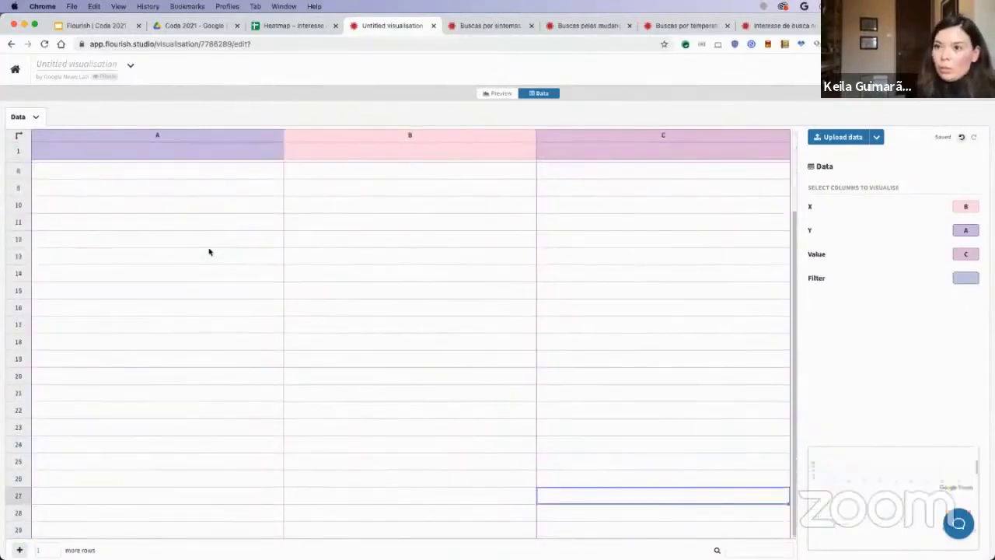
scroll(208, 252, up, 3)
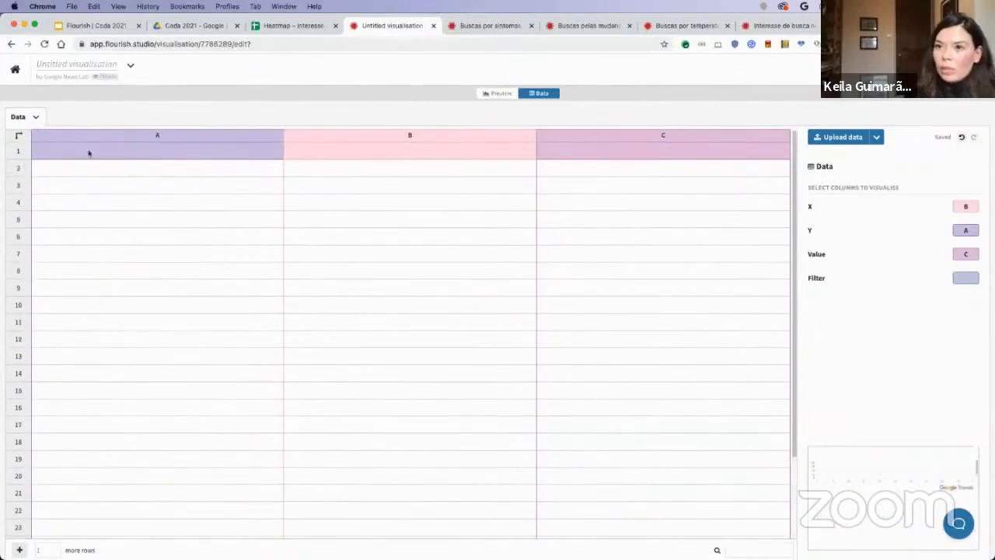
click(89, 153)
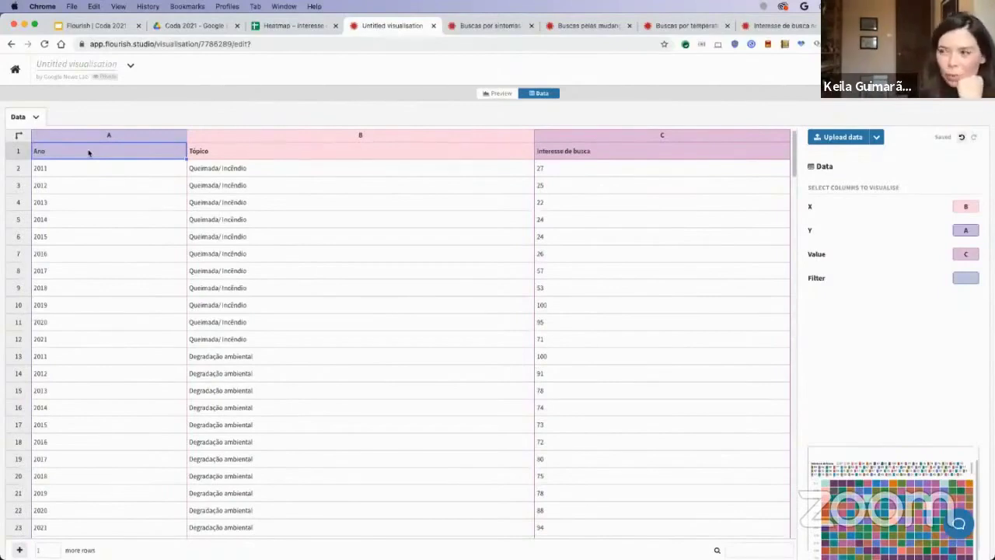
click(293, 239)
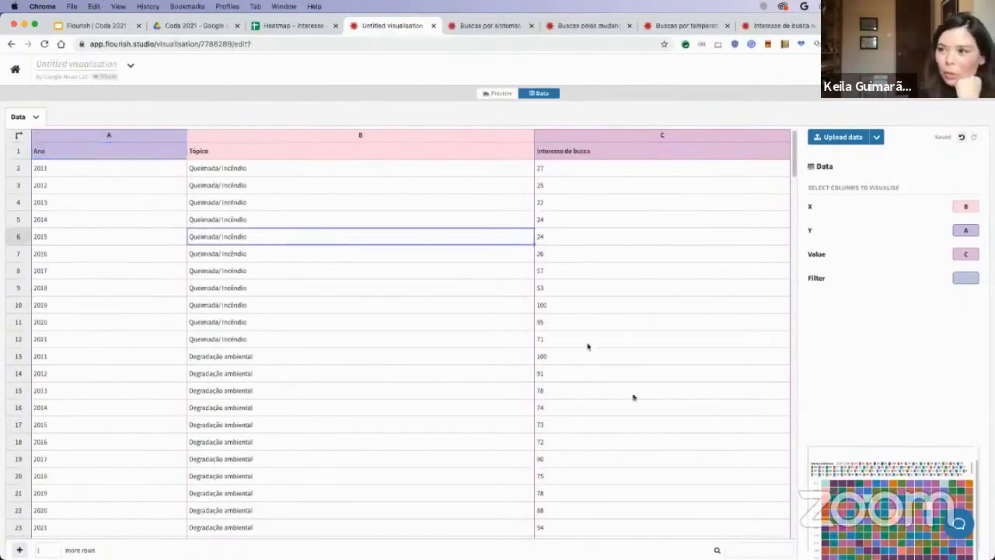
click(718, 550)
click(440, 346)
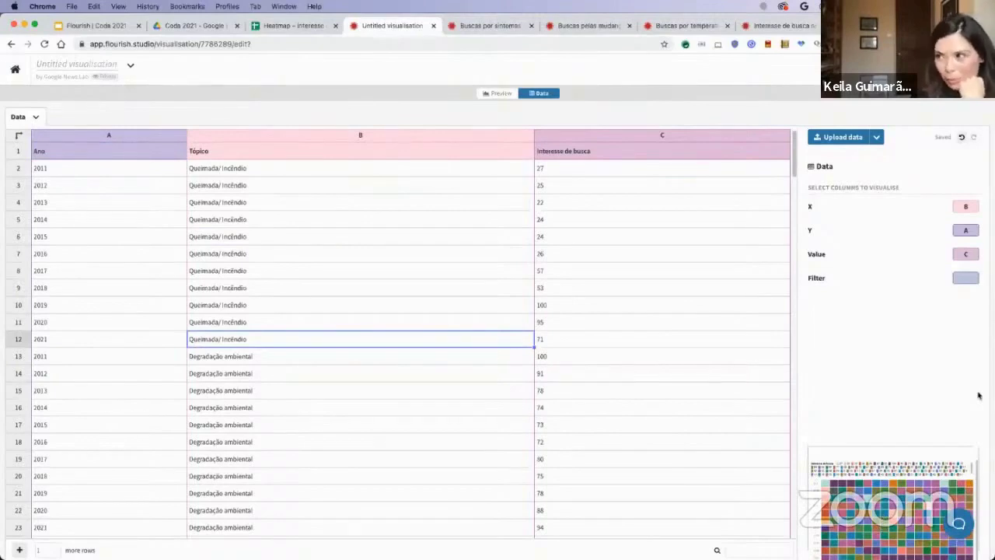
Step: Consult the published climate-change search heatmap for its axis layout and assign column A (Ano) to the new heatmap's X
click(977, 208)
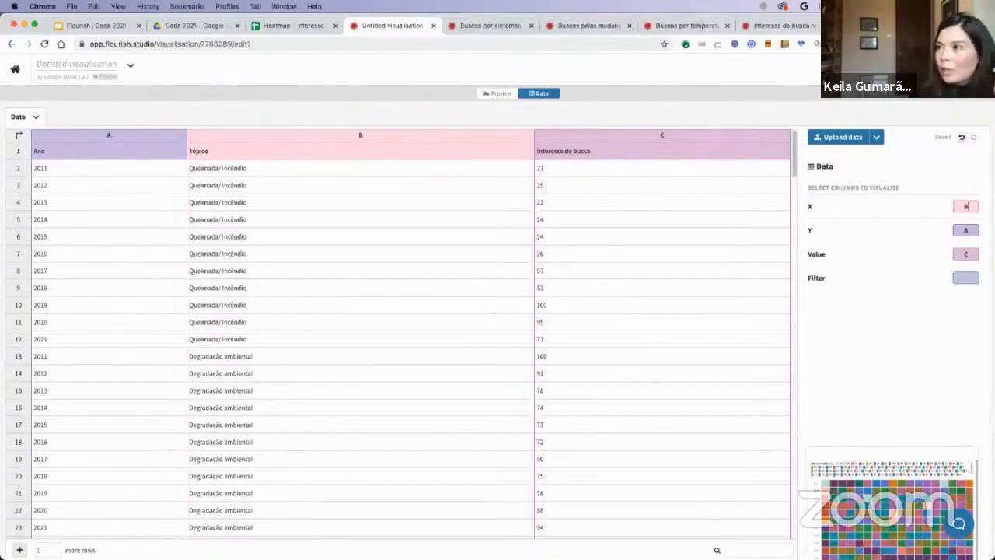
click(598, 28)
scroll(378, 433, down, 3)
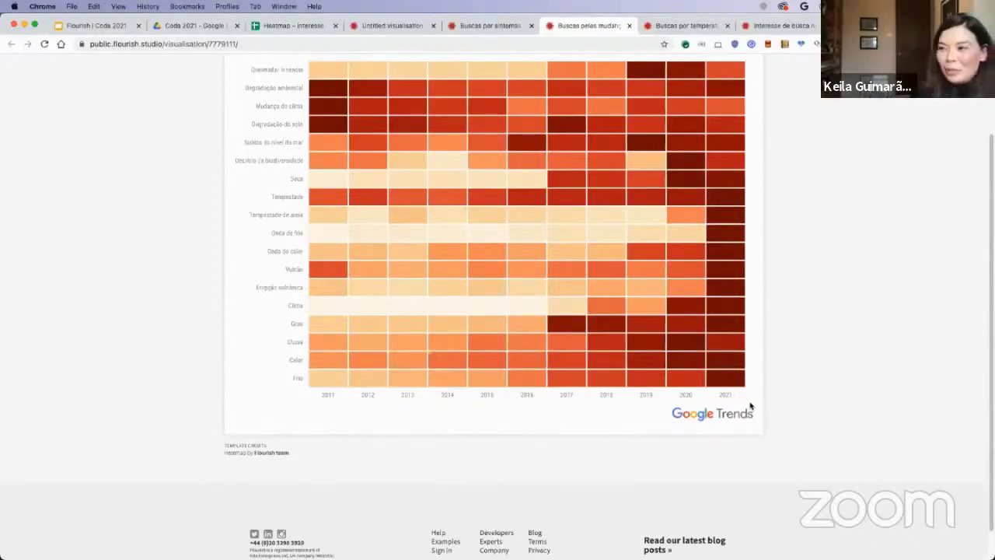
click(492, 31)
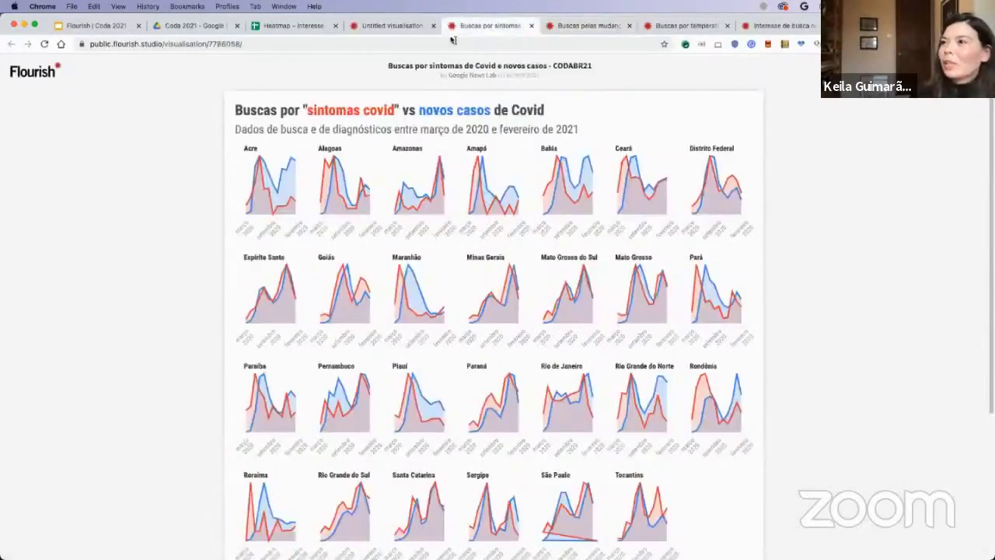
click(394, 26)
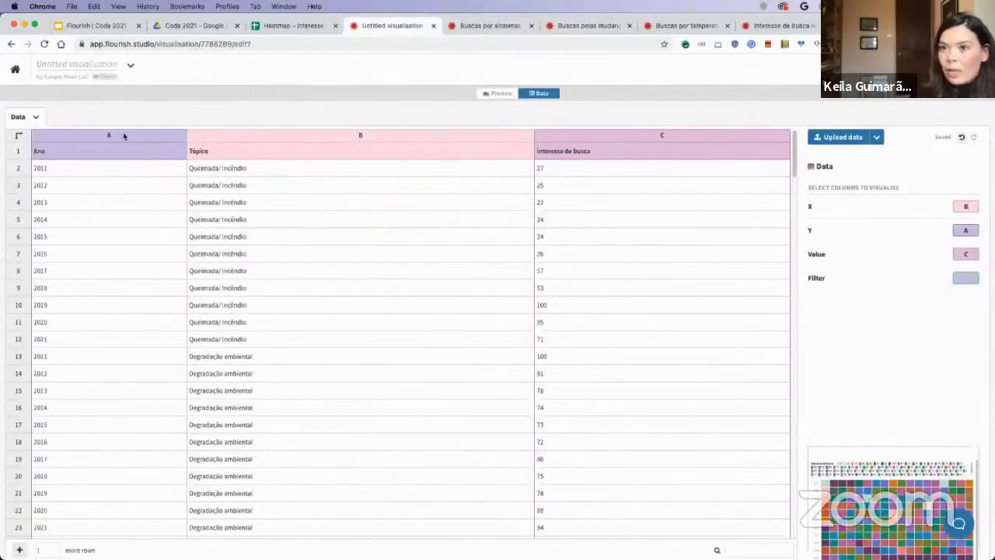
key(BackSpace)
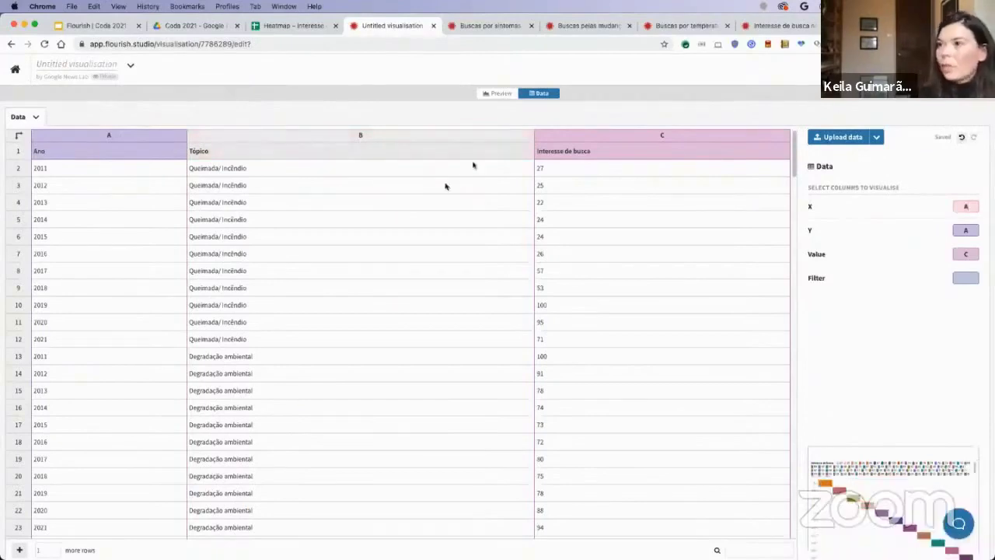
Step: Compare the Tópico column with the vertical axis of the published climate-change heatmap and assign column B to Y
click(388, 137)
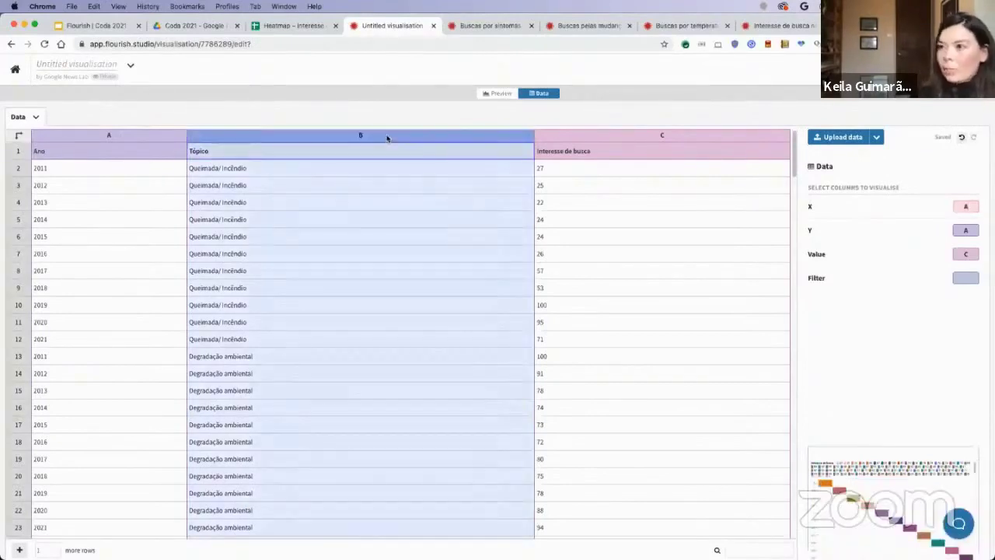
click(579, 28)
scroll(191, 262, up, 3)
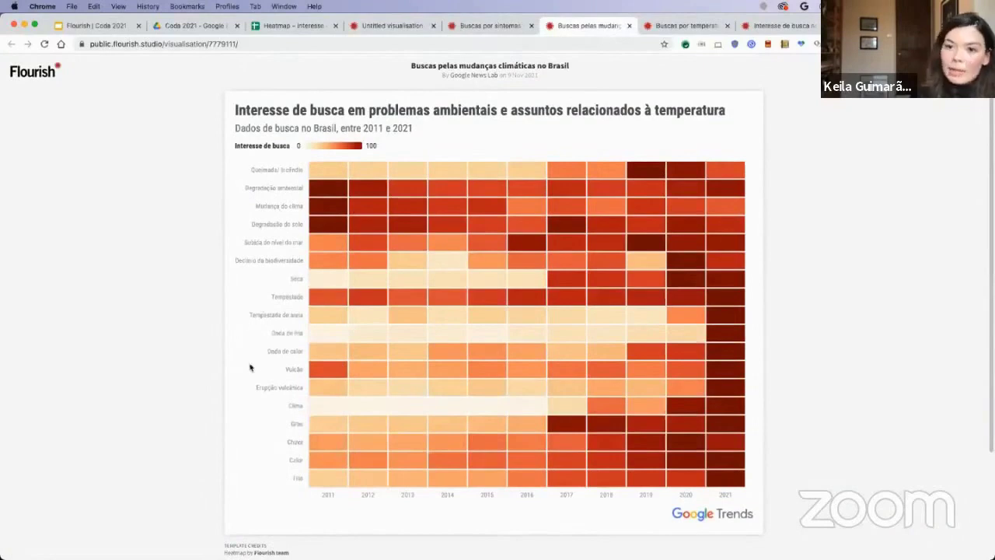
click(404, 27)
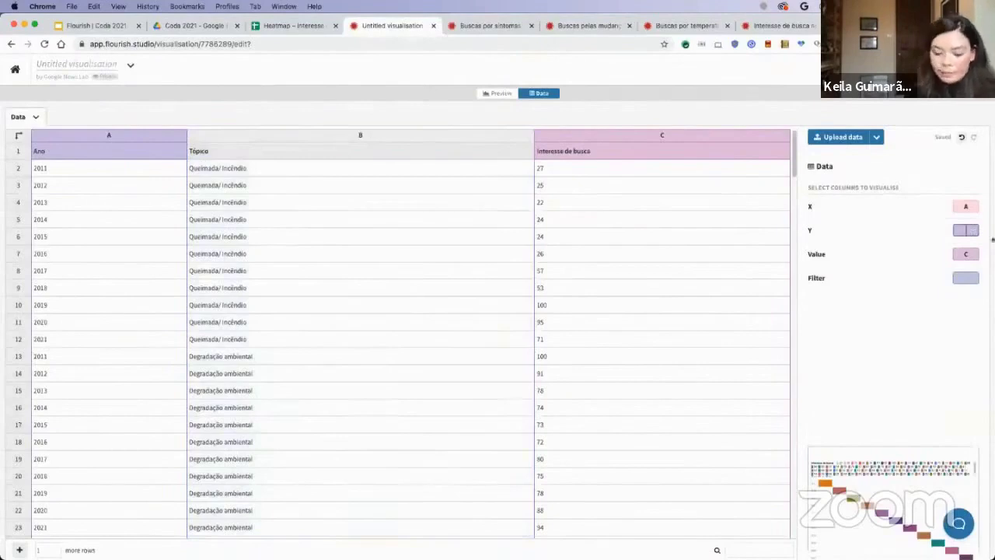
text(B)
click(735, 125)
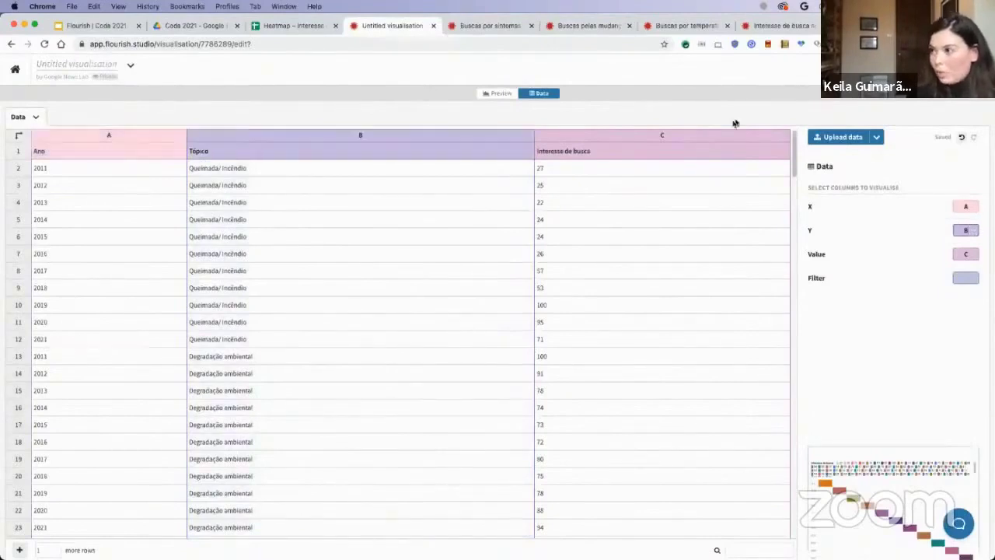